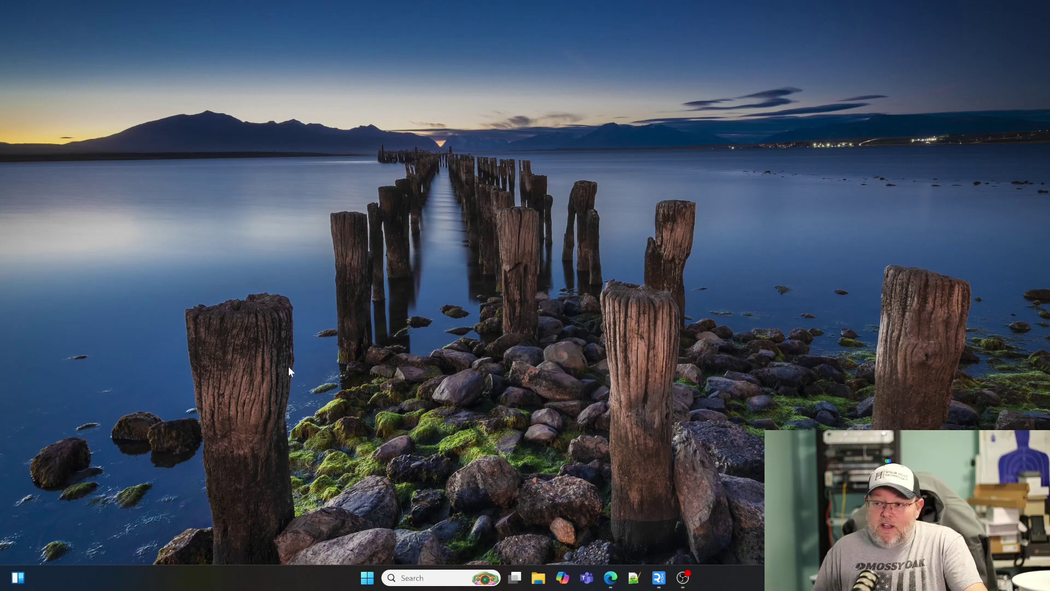
Bring up the Run dialog with 'control userpasswords2' entered and keep it in front
key("super+r")
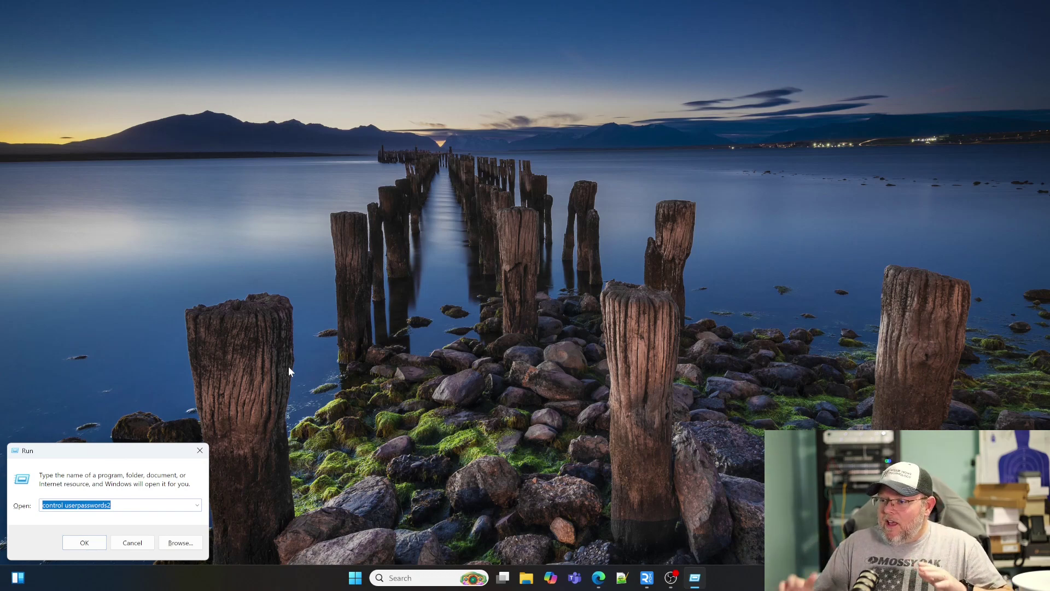
right_click(695, 577)
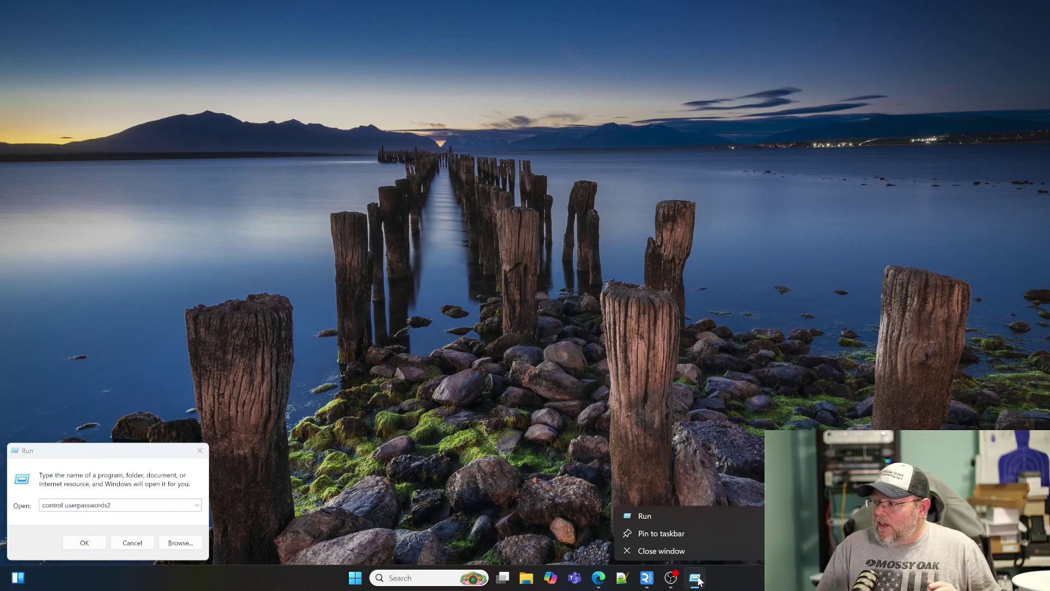
left_click(694, 536)
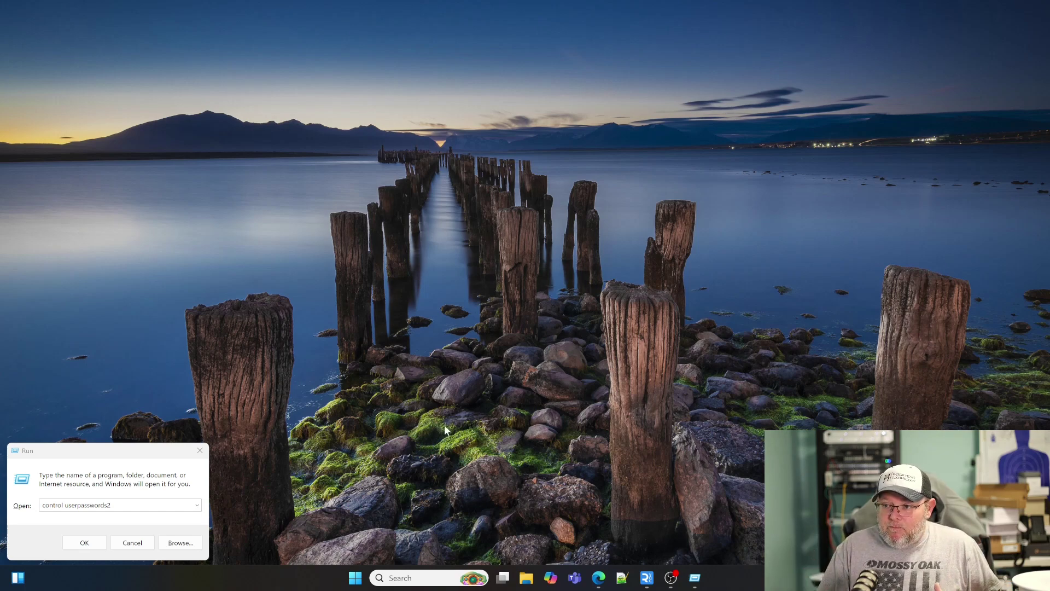
left_click(110, 453)
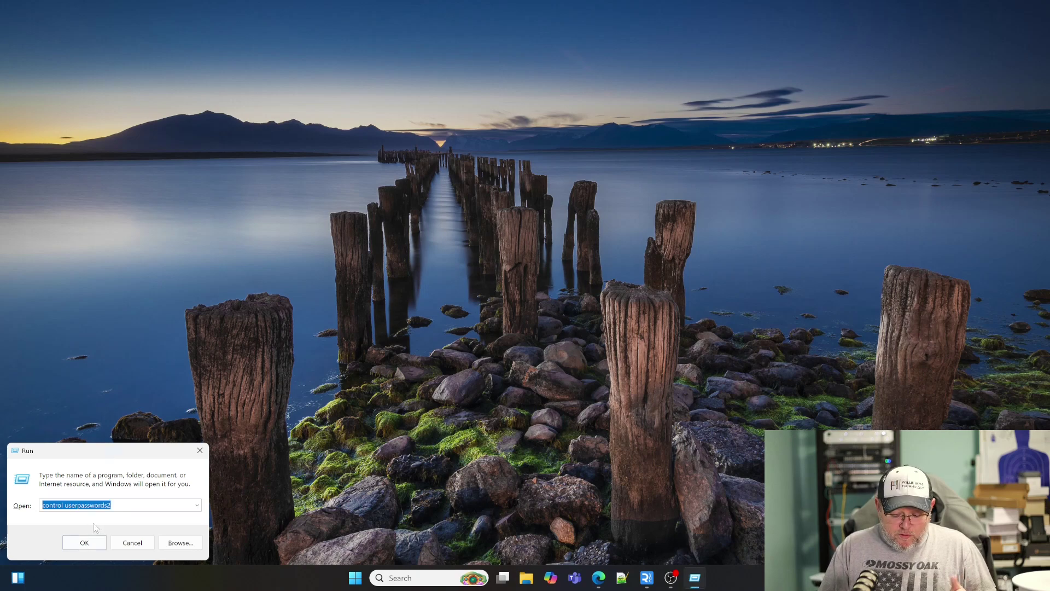
Run control userpasswords2, then open Local Users and Groups from the Advanced tab
left_click(84, 542)
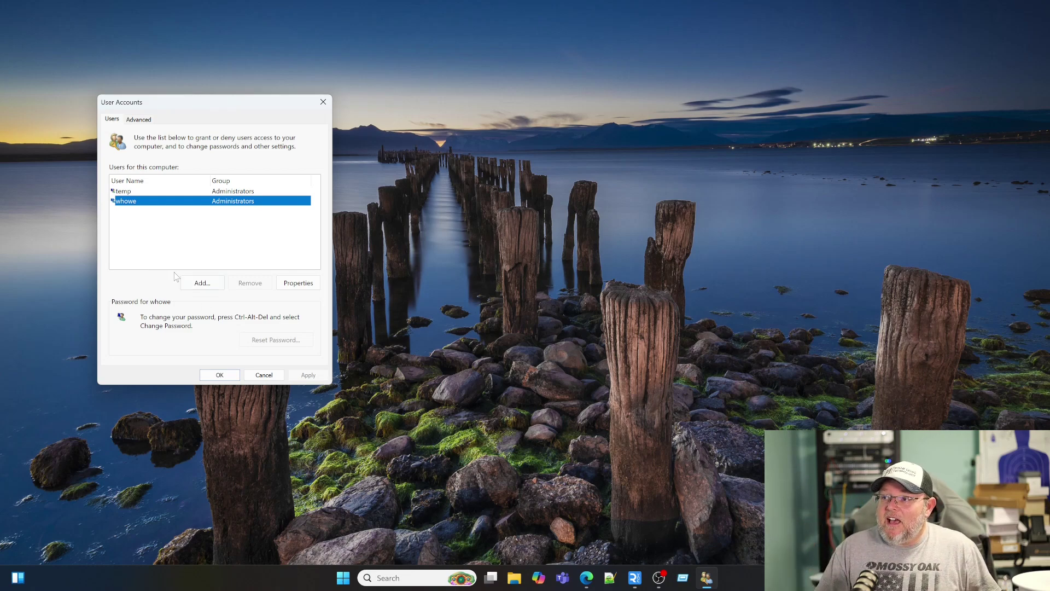
left_click(141, 120)
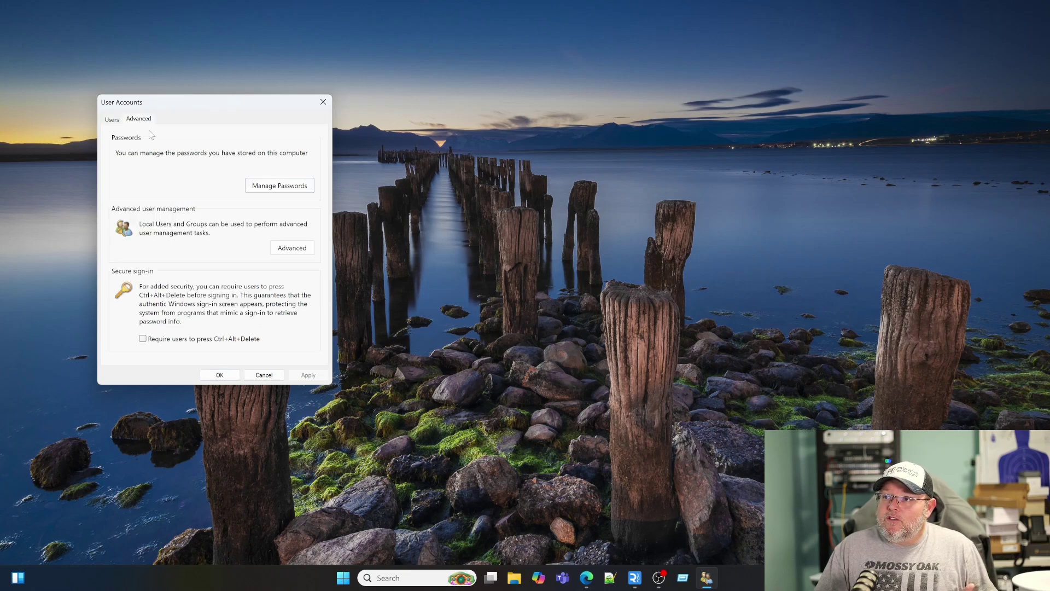
left_click(295, 249)
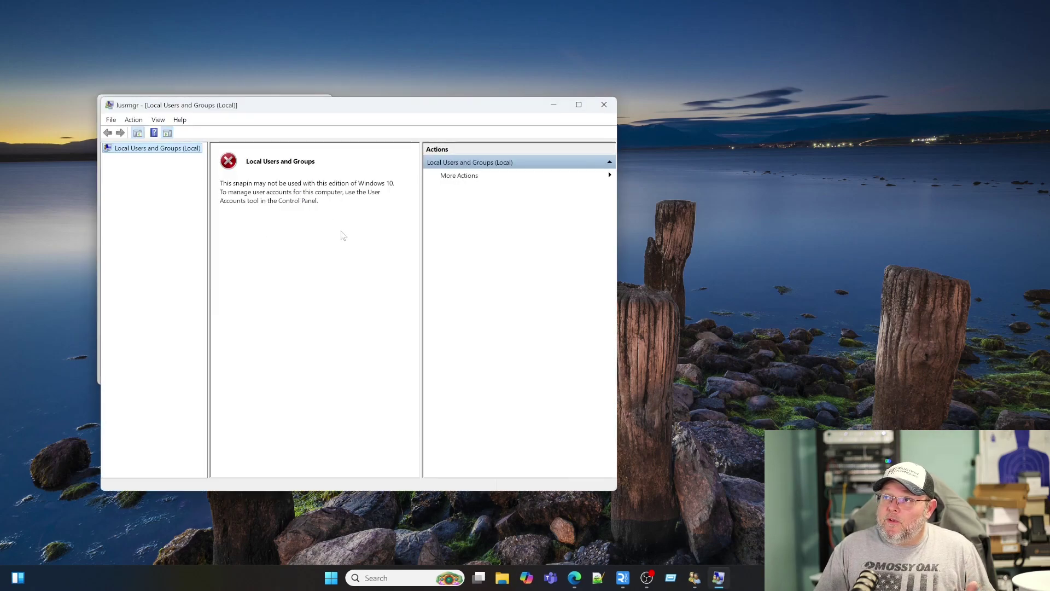
Close Local Users and Groups, return to the Users list, and cancel User Accounts
left_click(604, 106)
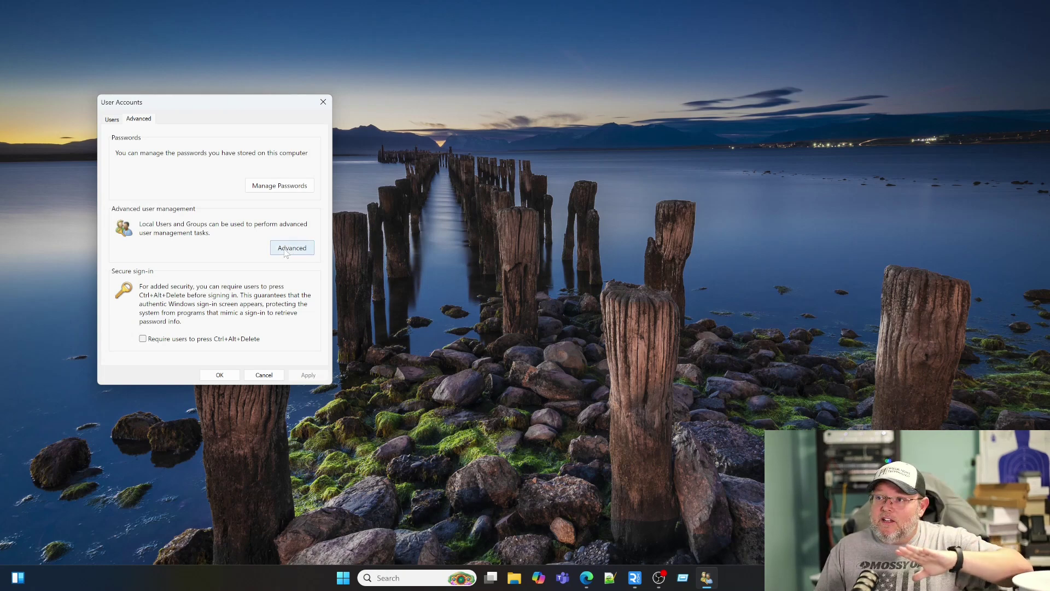
left_click(112, 119)
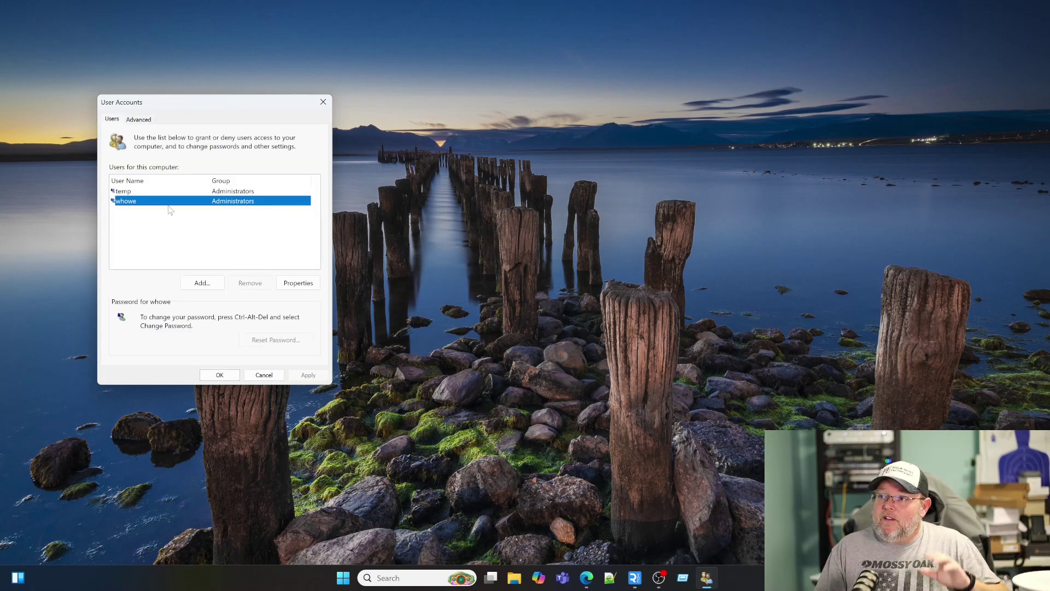
left_click(264, 375)
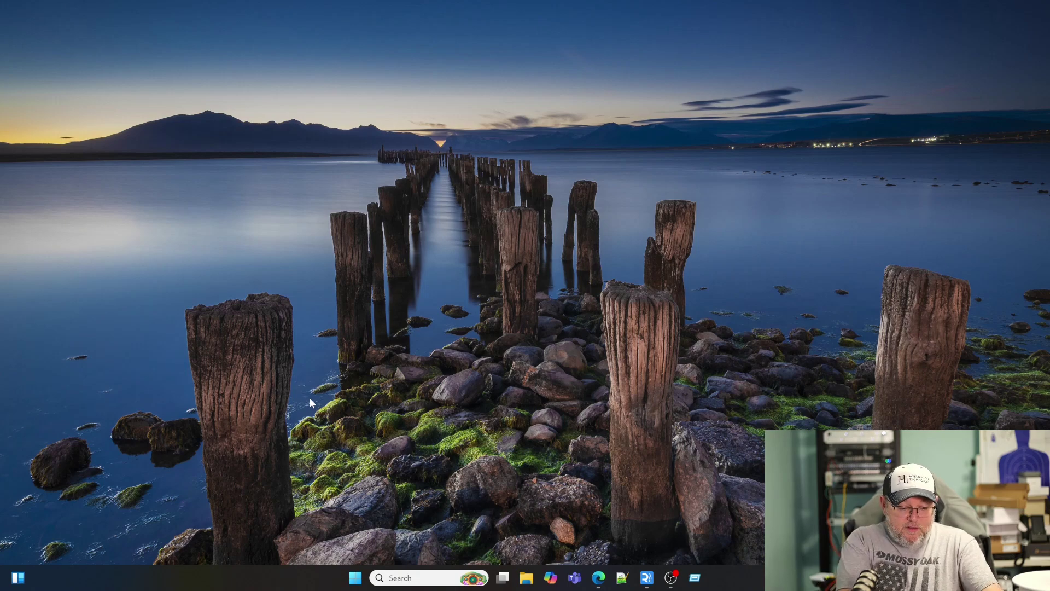
key("super+r")
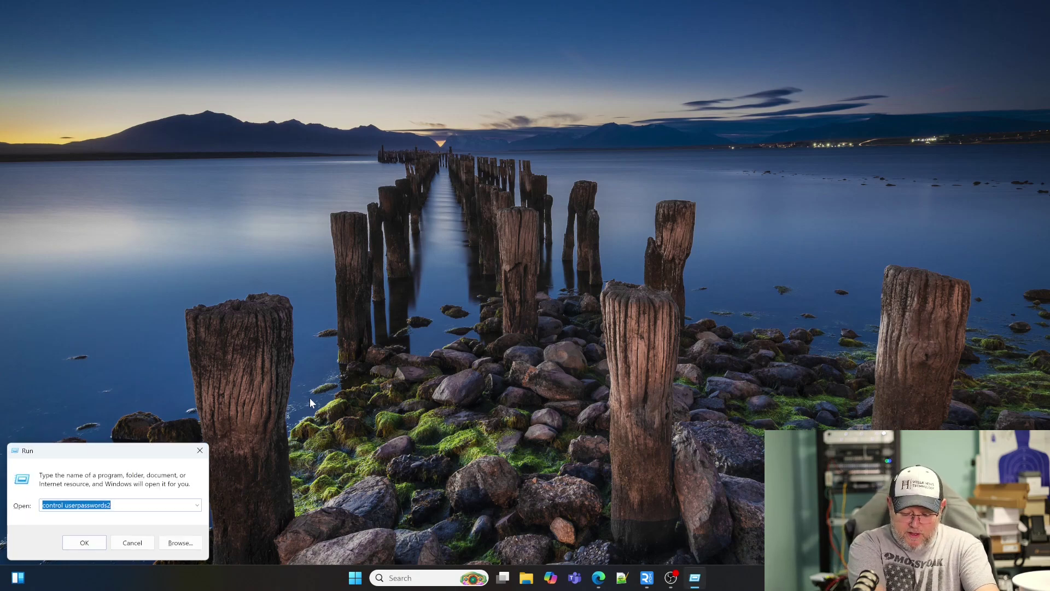
type("sysdm.cpl")
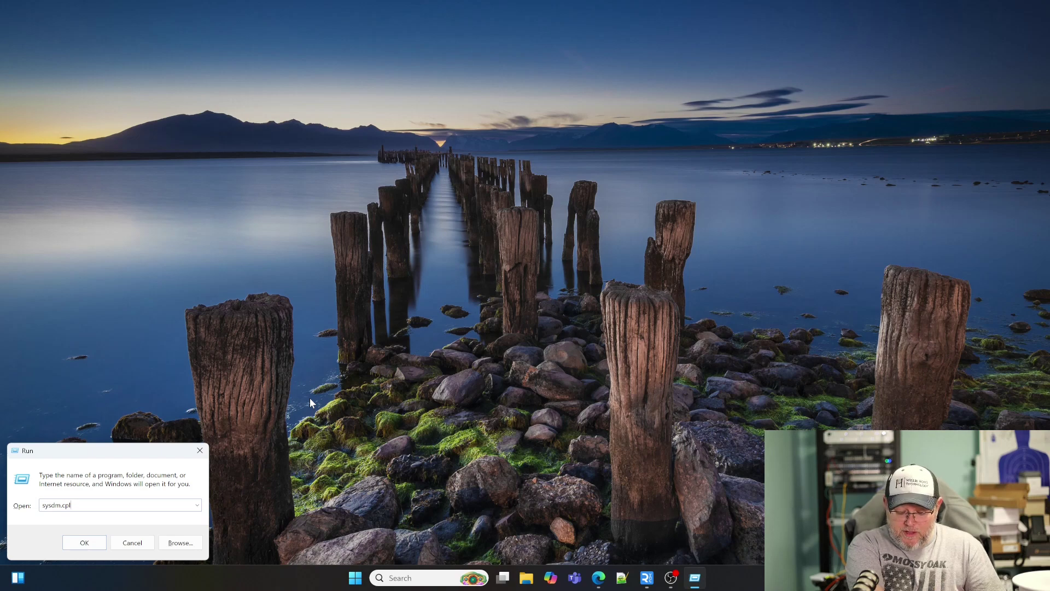
key("Return")
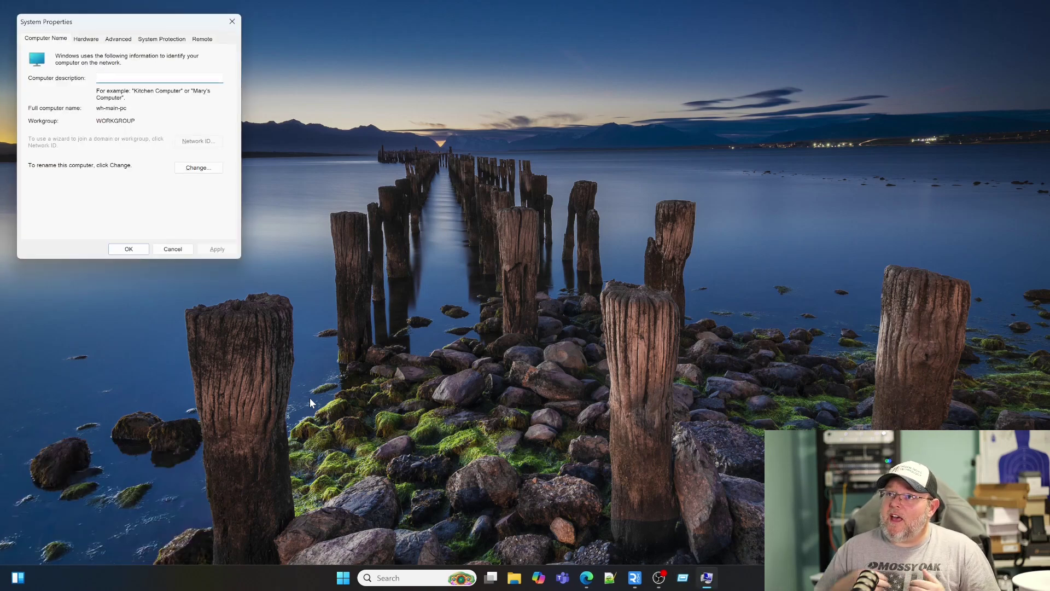
left_click_drag(135, 22, 168, 130)
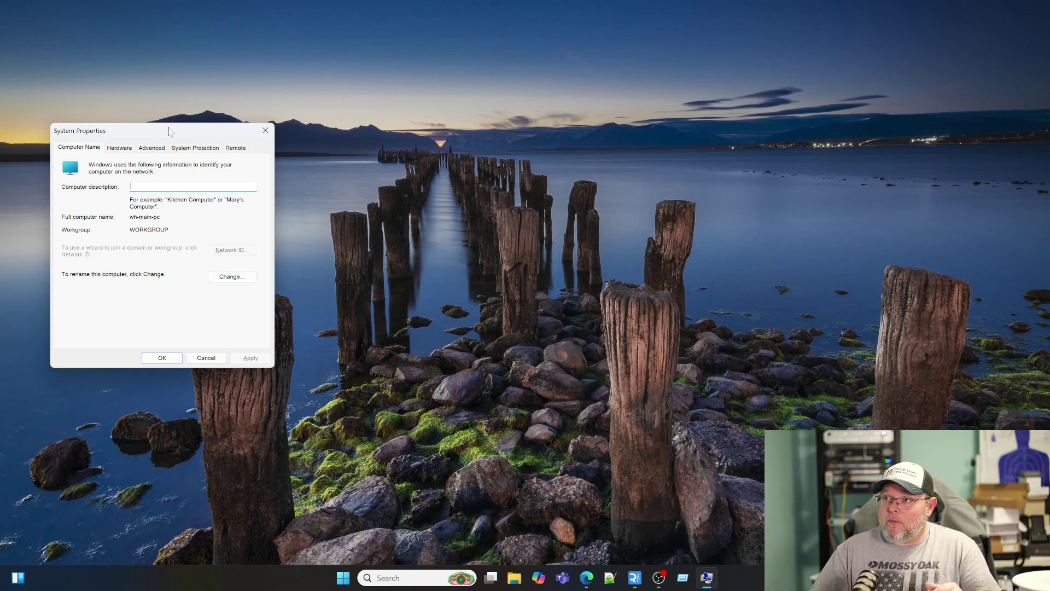
left_click(128, 150)
left_click(148, 150)
left_click(187, 151)
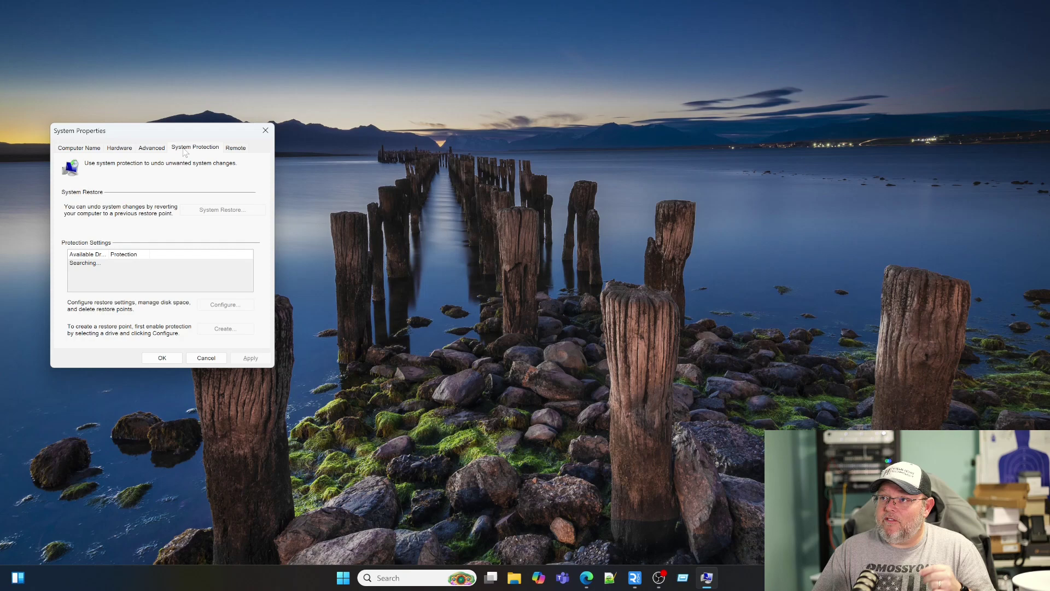
left_click(230, 148)
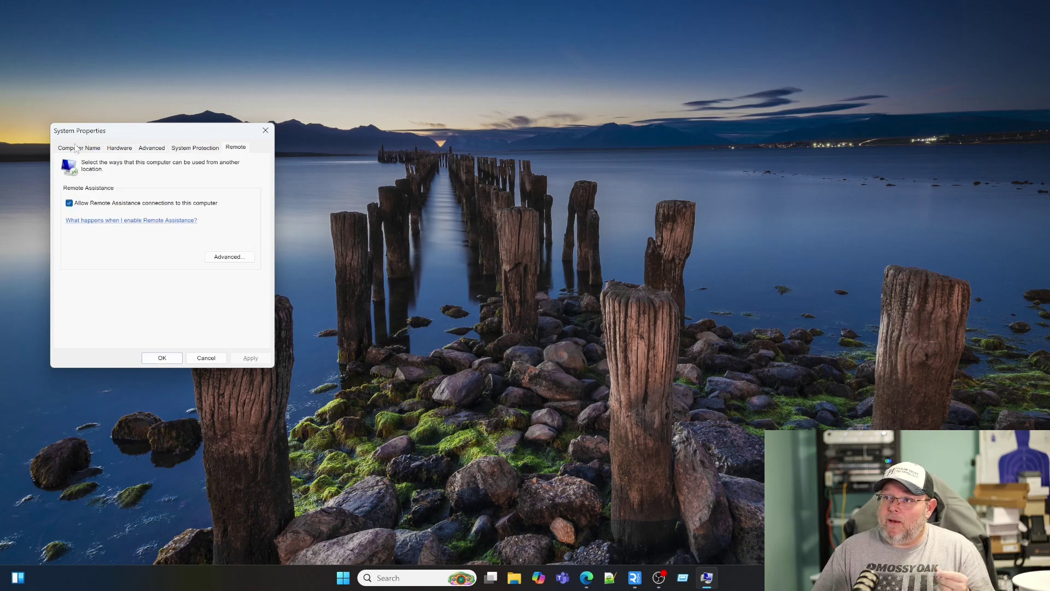
left_click(75, 148)
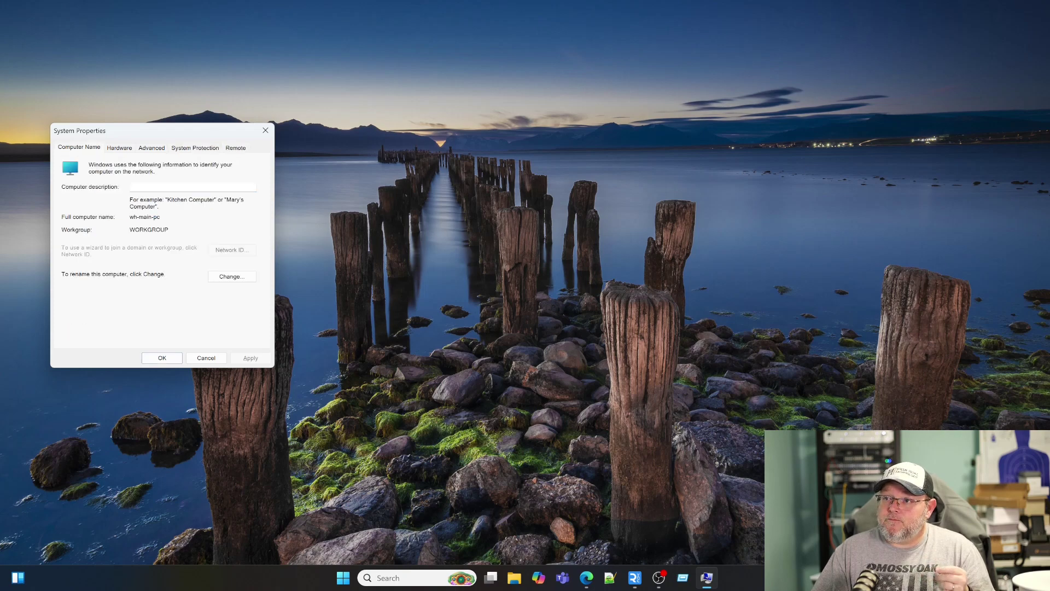
left_click(209, 359)
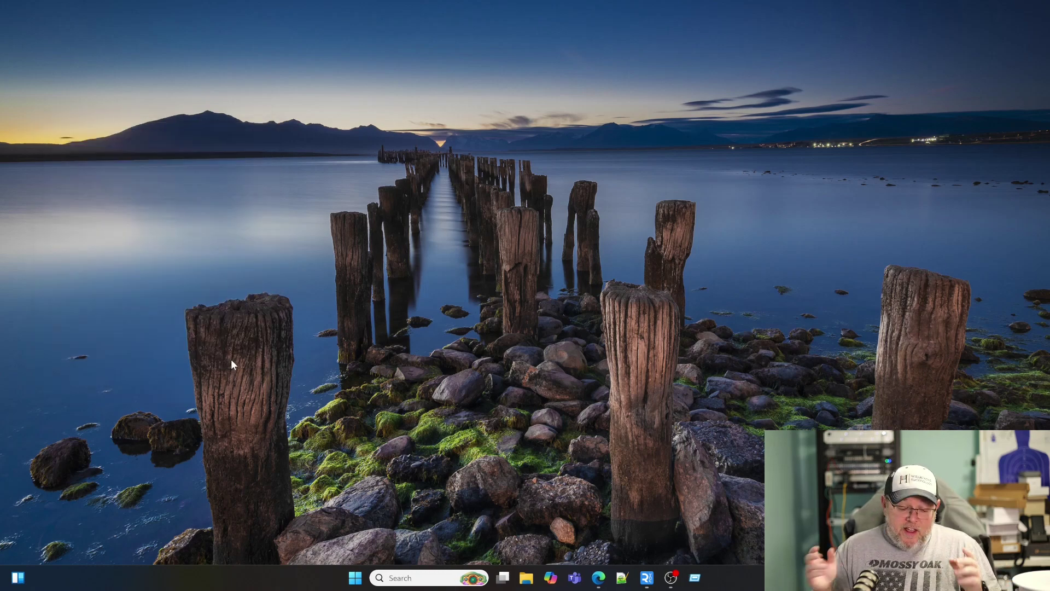
key("super+r")
type("dev")
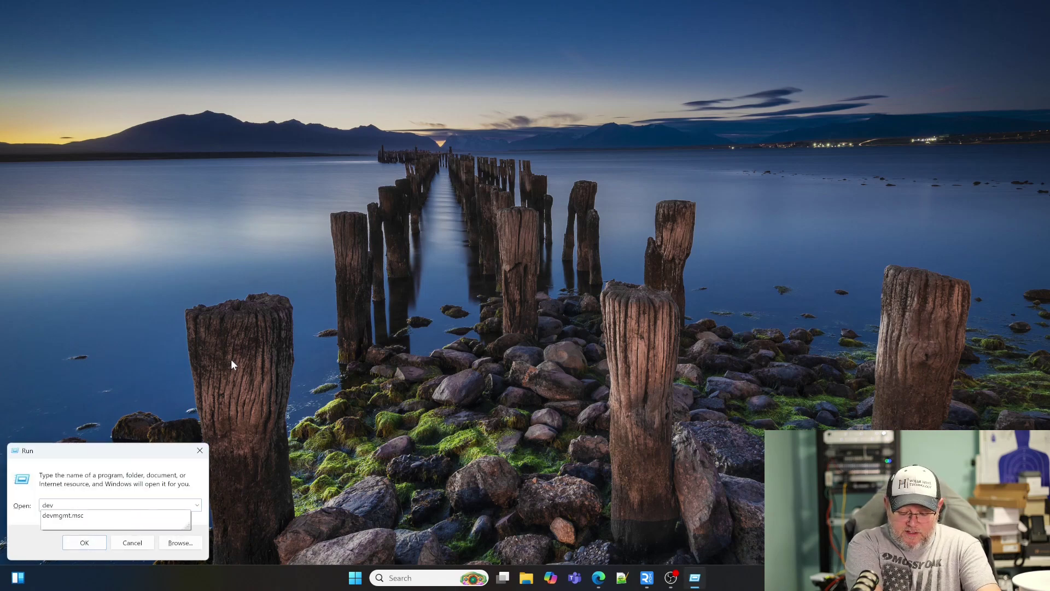
type("mgmt.m")
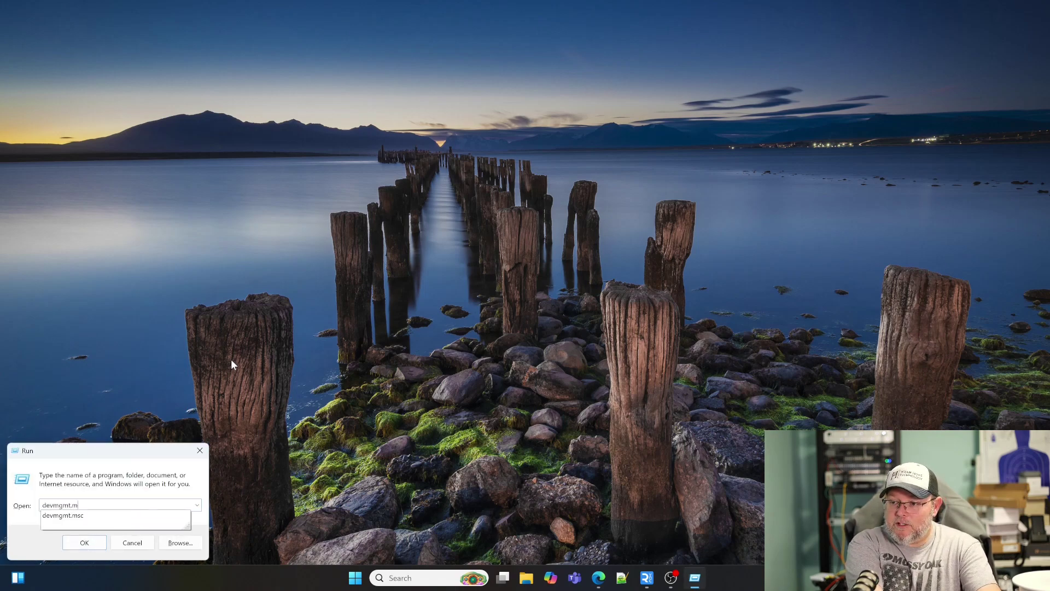
type("sc")
key("Return")
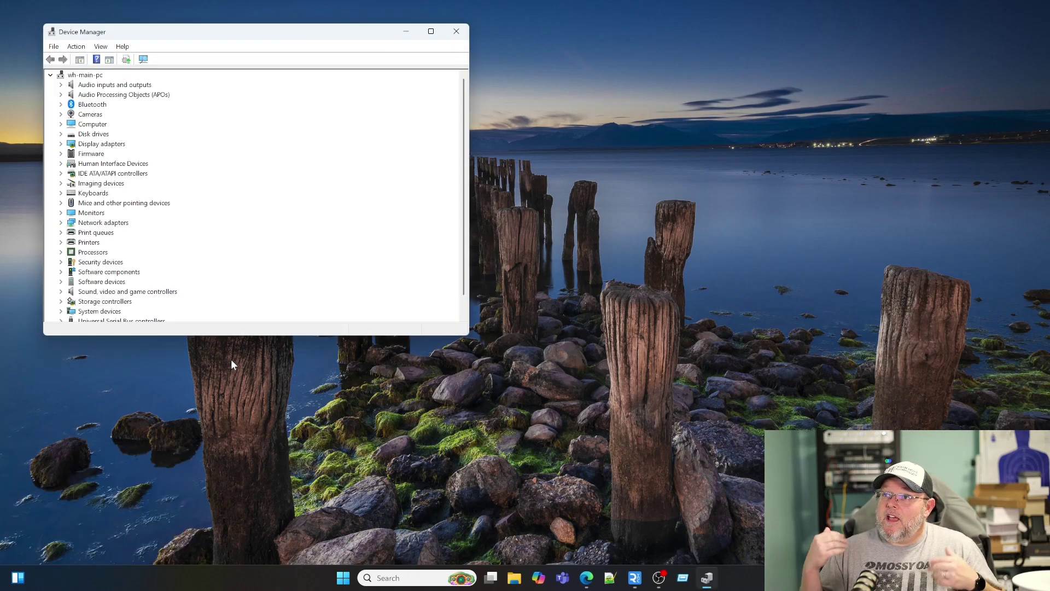
scroll(223, 220, "down", 1)
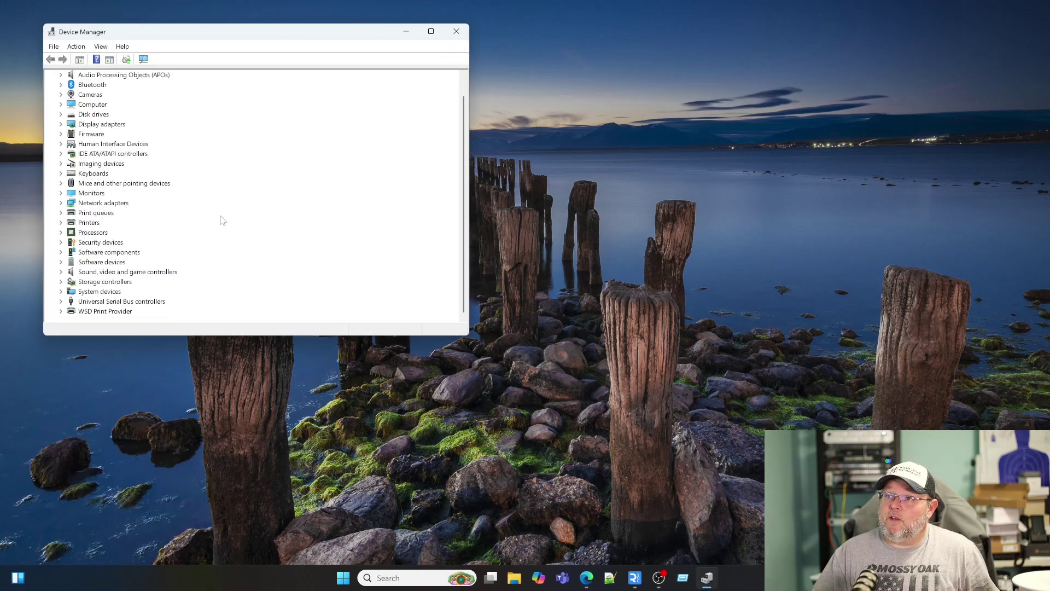
scroll(219, 224, "up", 1)
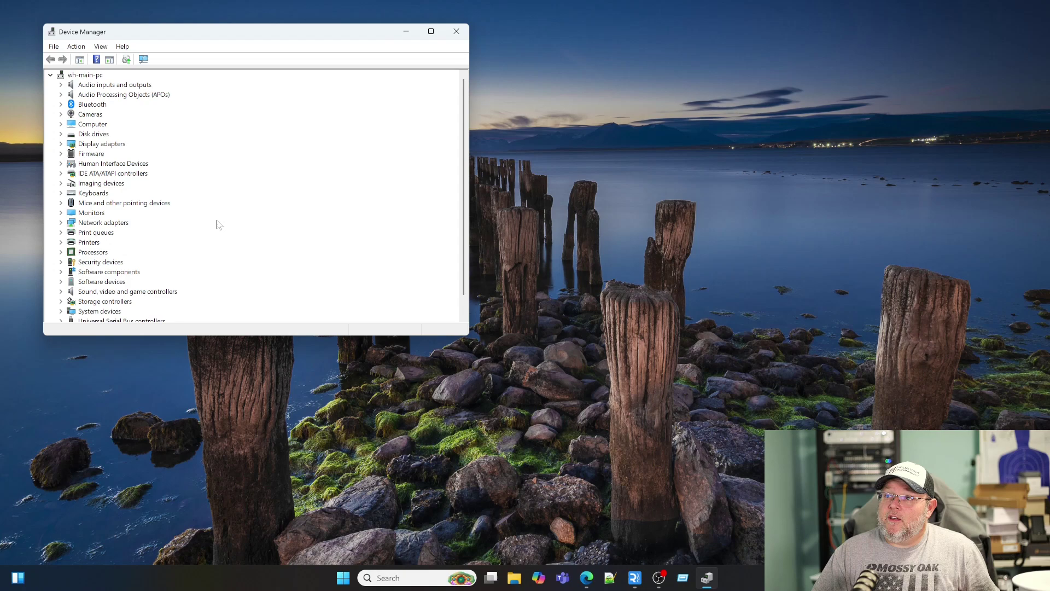
left_click(456, 33)
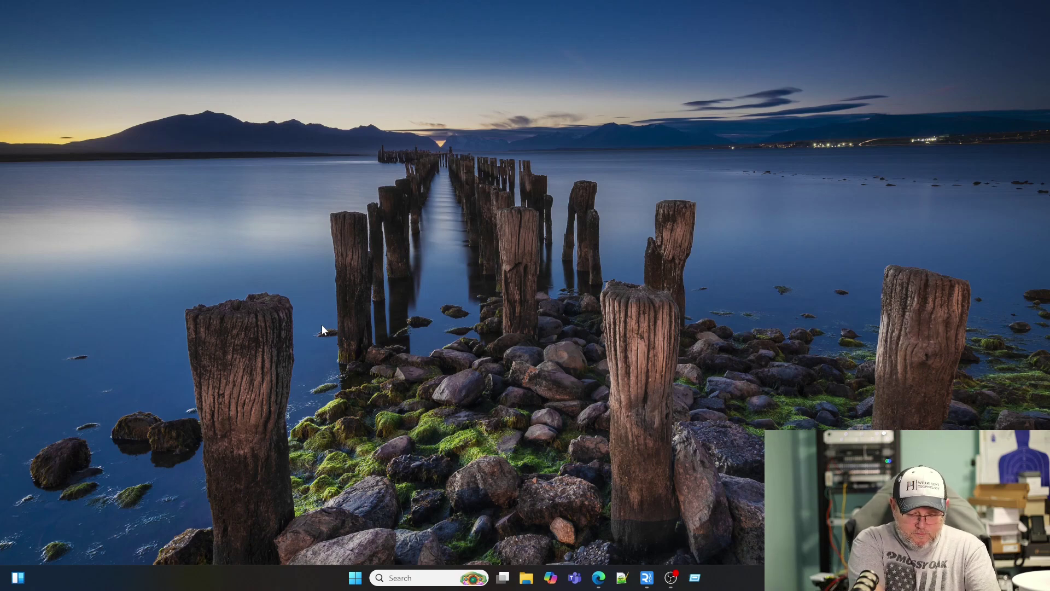
key("super+r")
type("con")
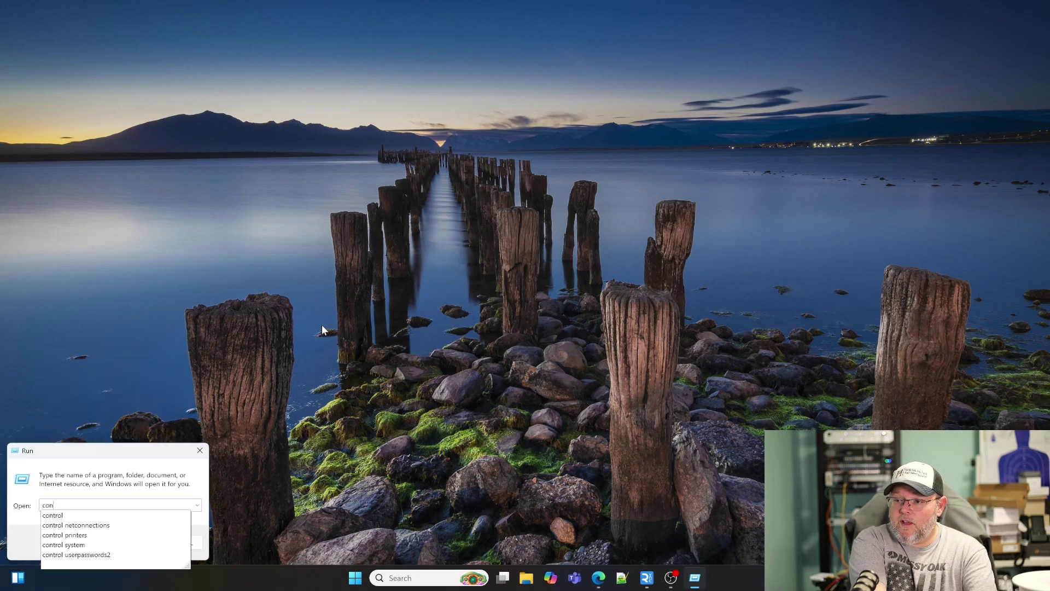
type("trol printers")
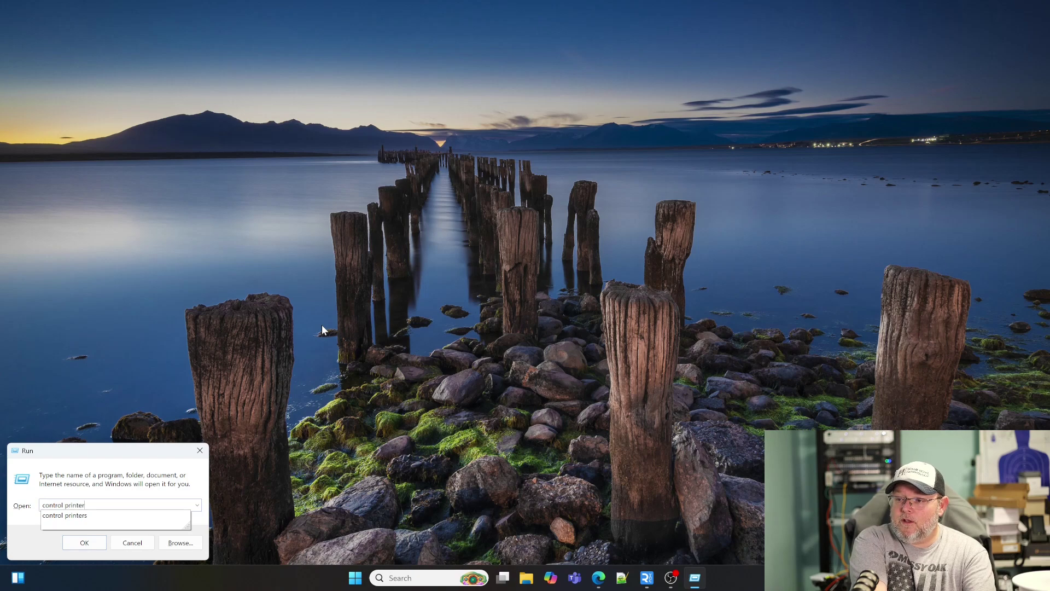
key("Return")
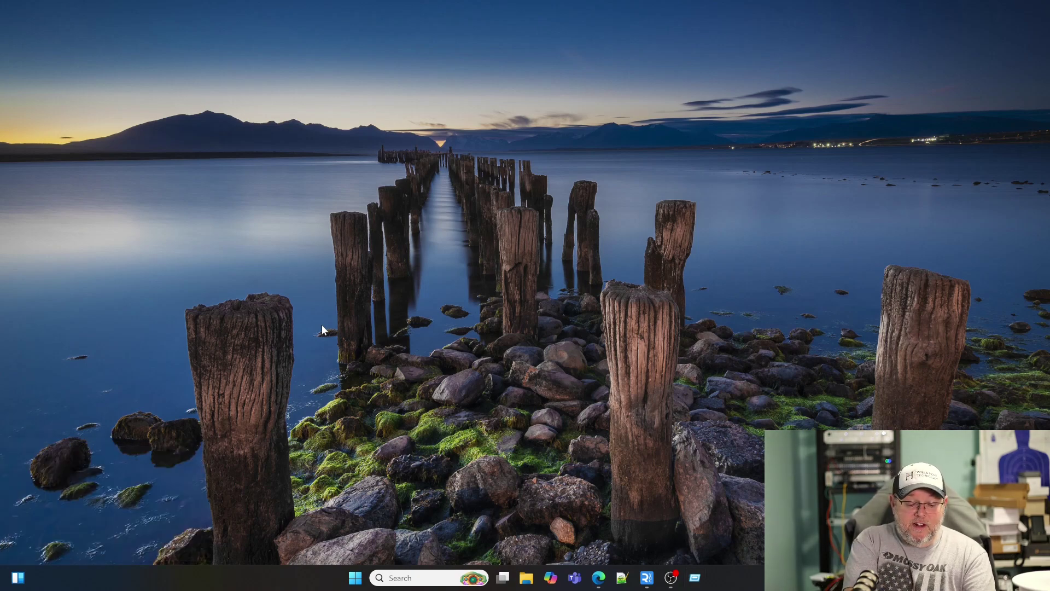
key("super+r")
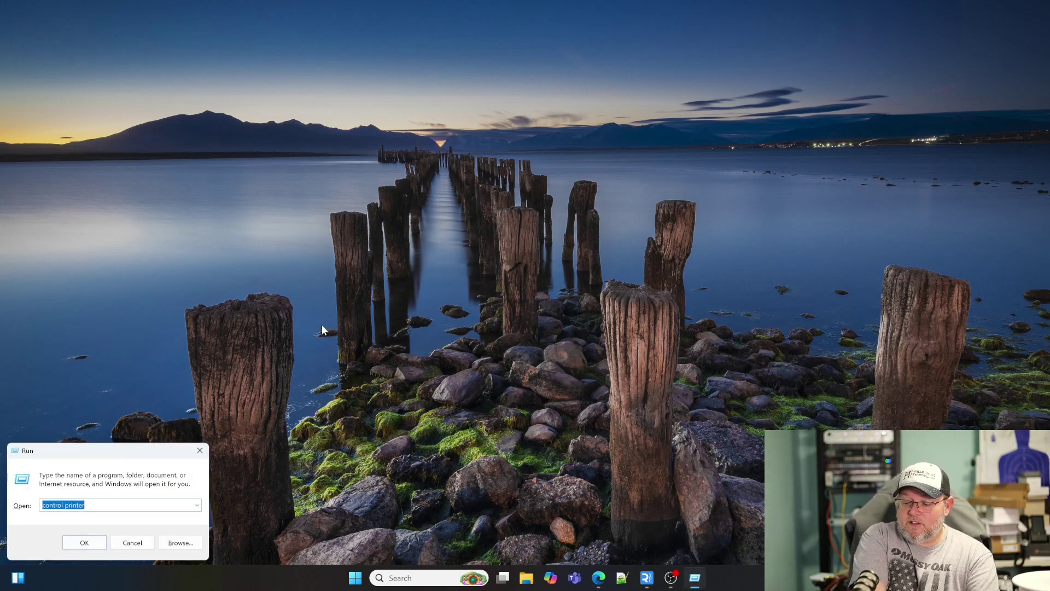
key("End")
key("Return")
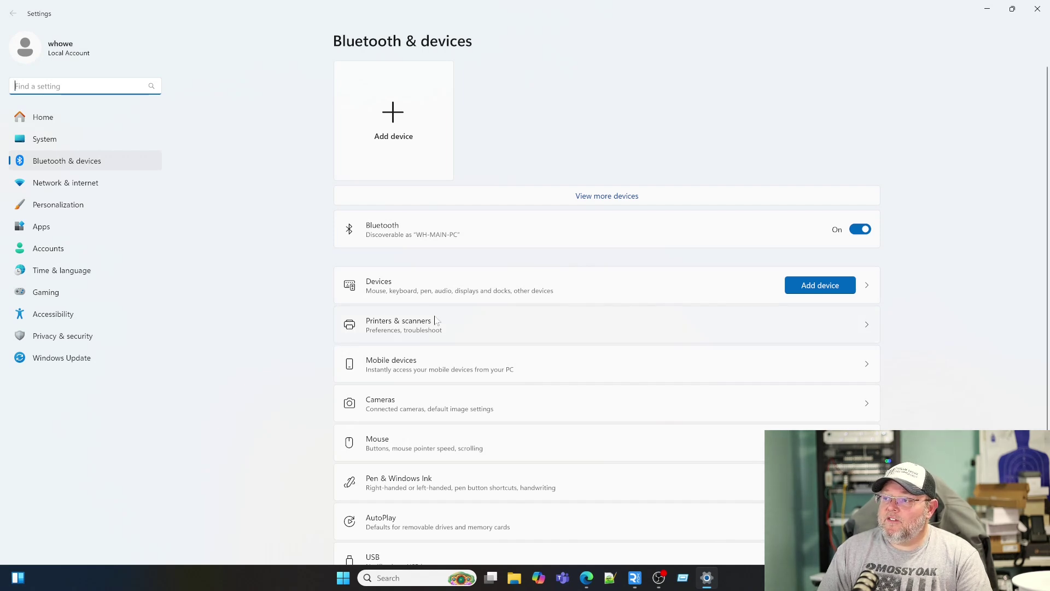
scroll(446, 342, "down", 1)
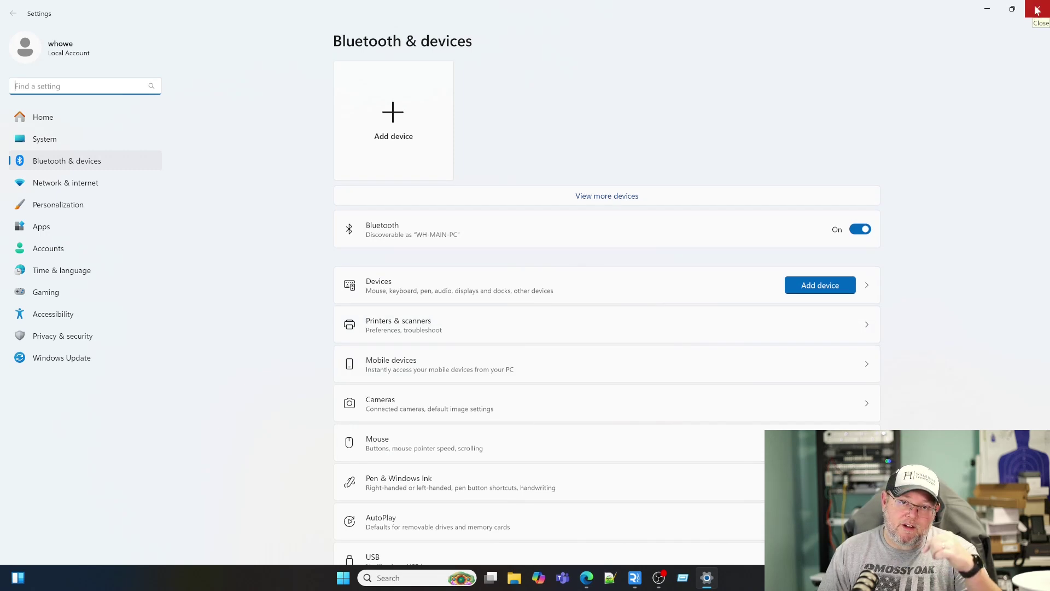
left_click(1038, 10)
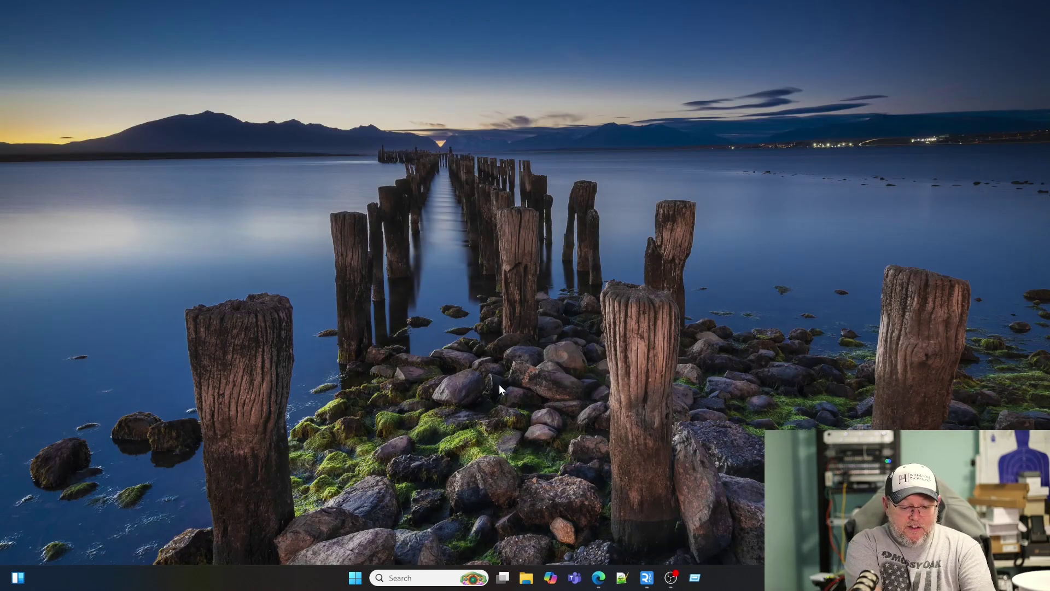
key("super+r")
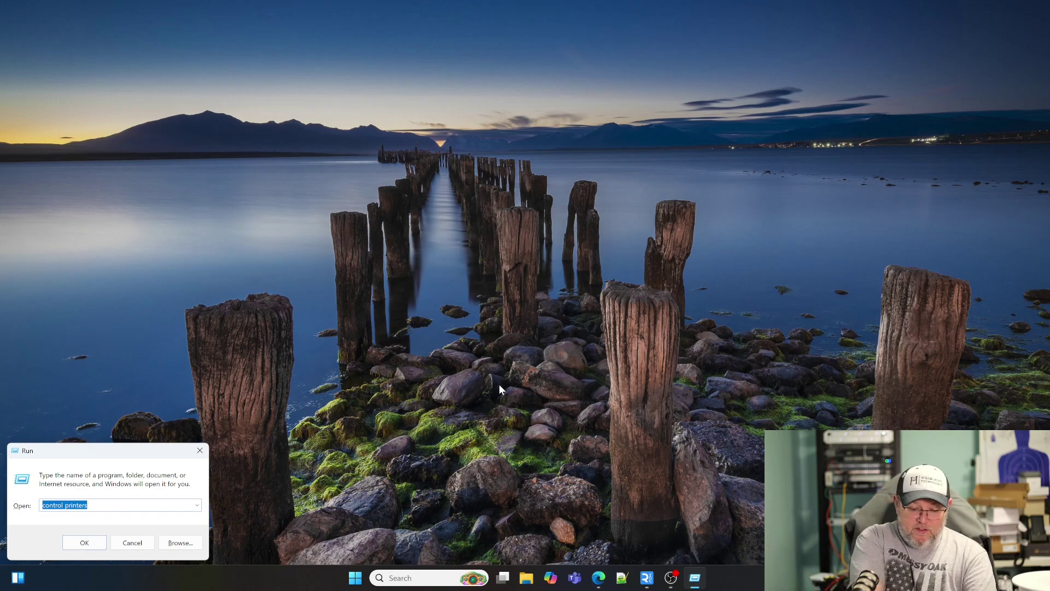
type("control net")
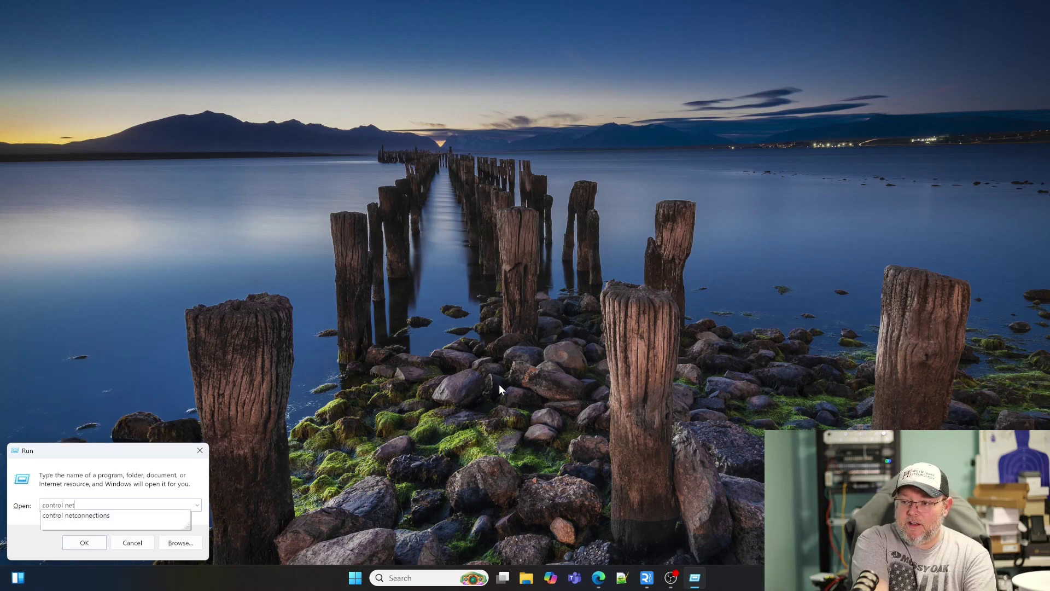
type("connections")
key("Return")
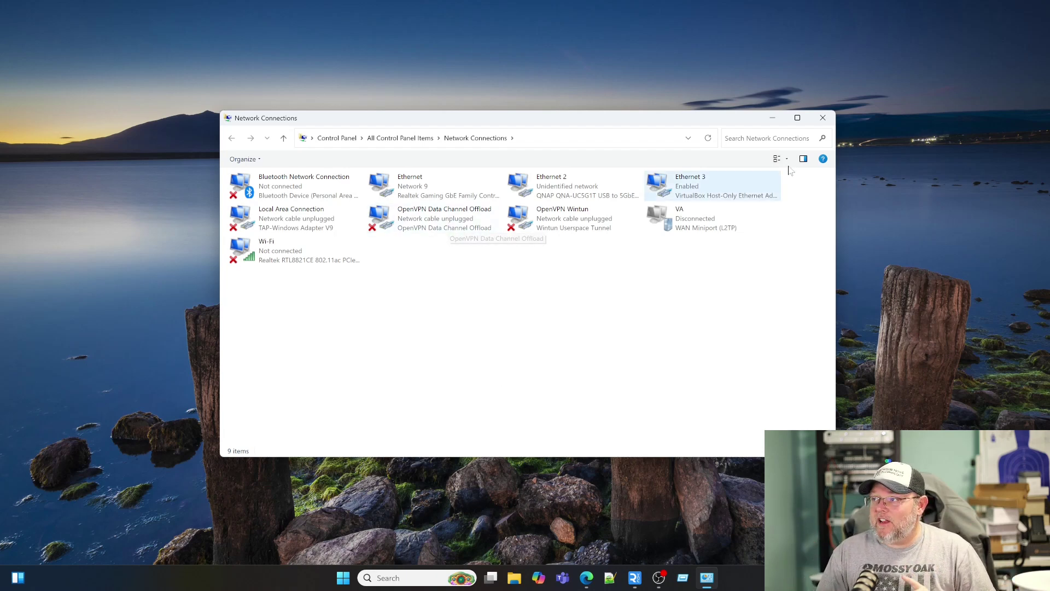
left_click(822, 119)
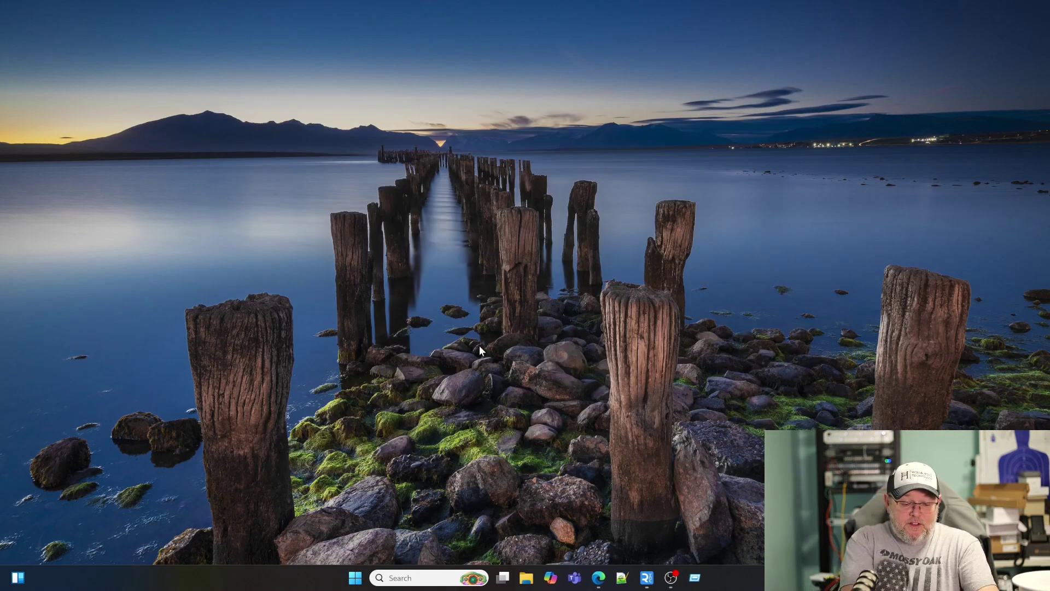
key("super+r")
type("app")
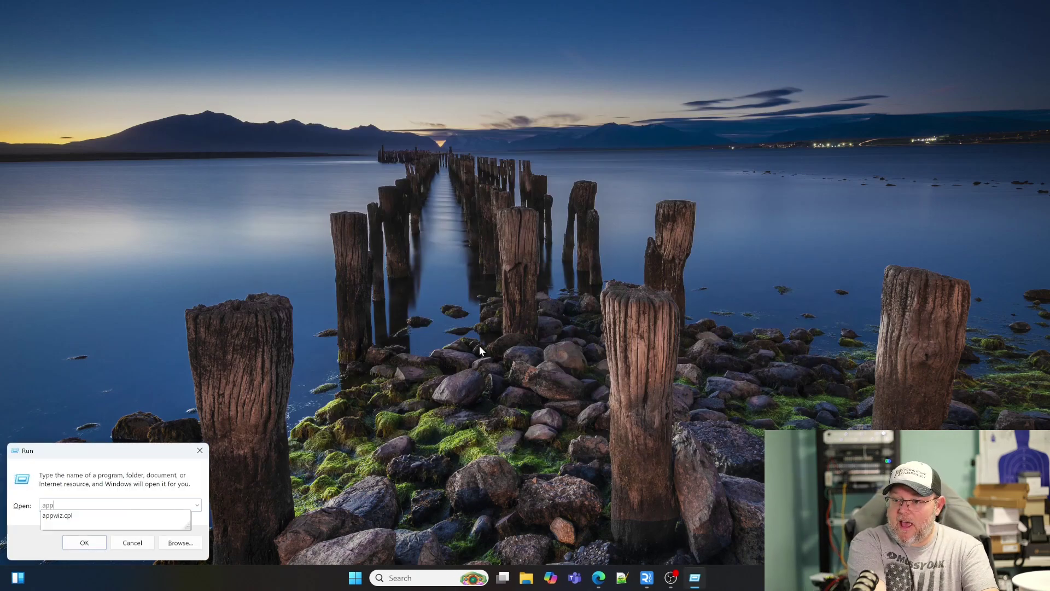
type("wiz.cpl")
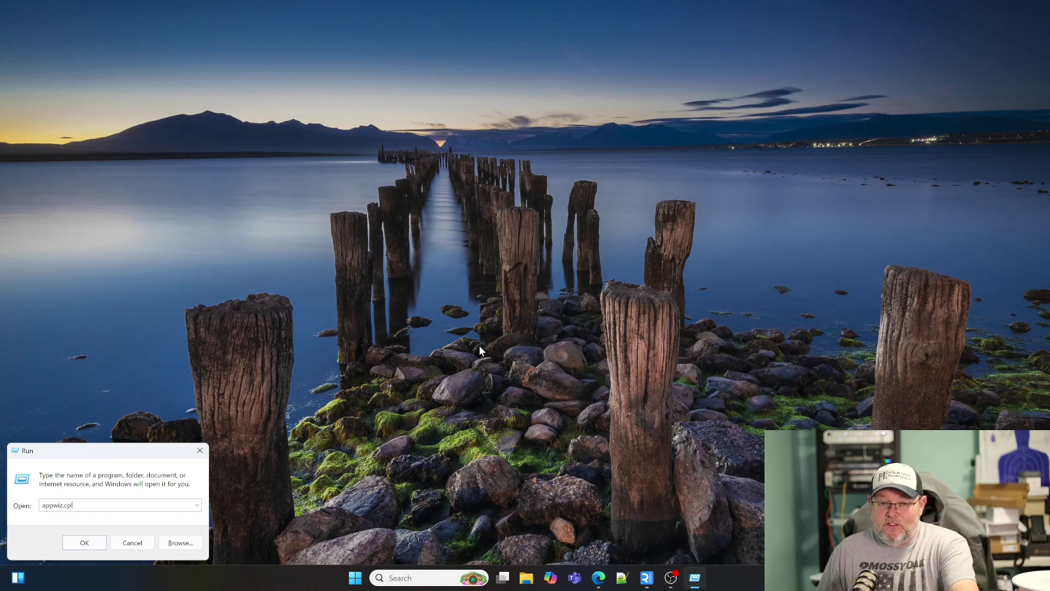
key("Return")
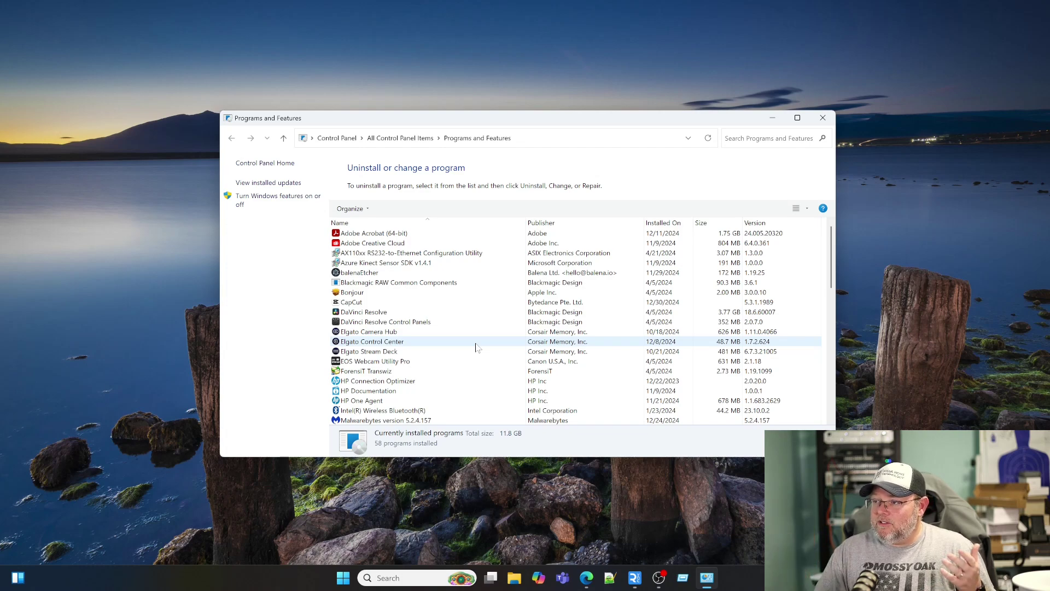
left_click(822, 117)
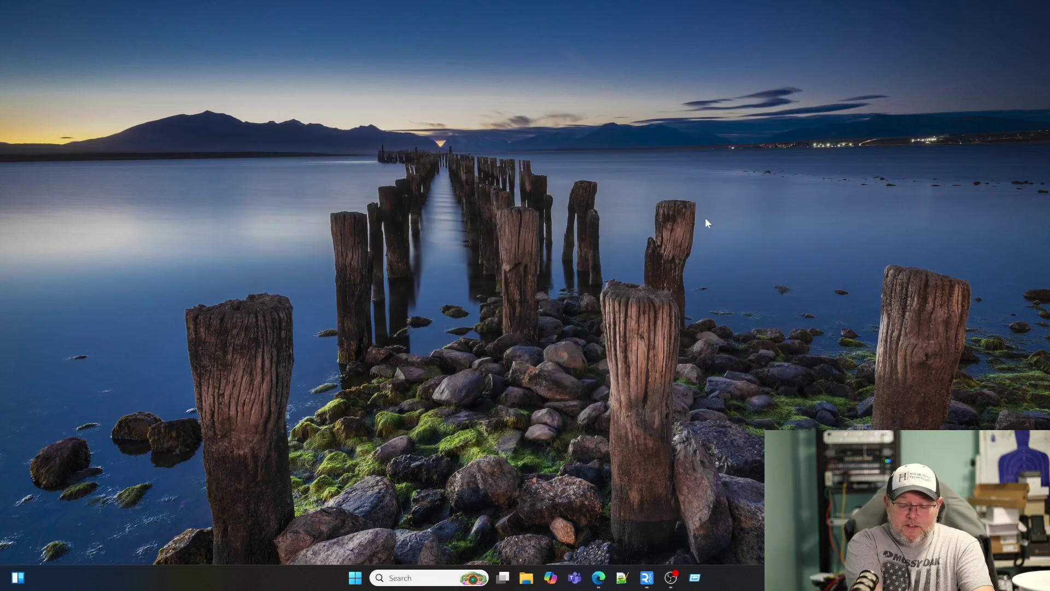
key("super+r")
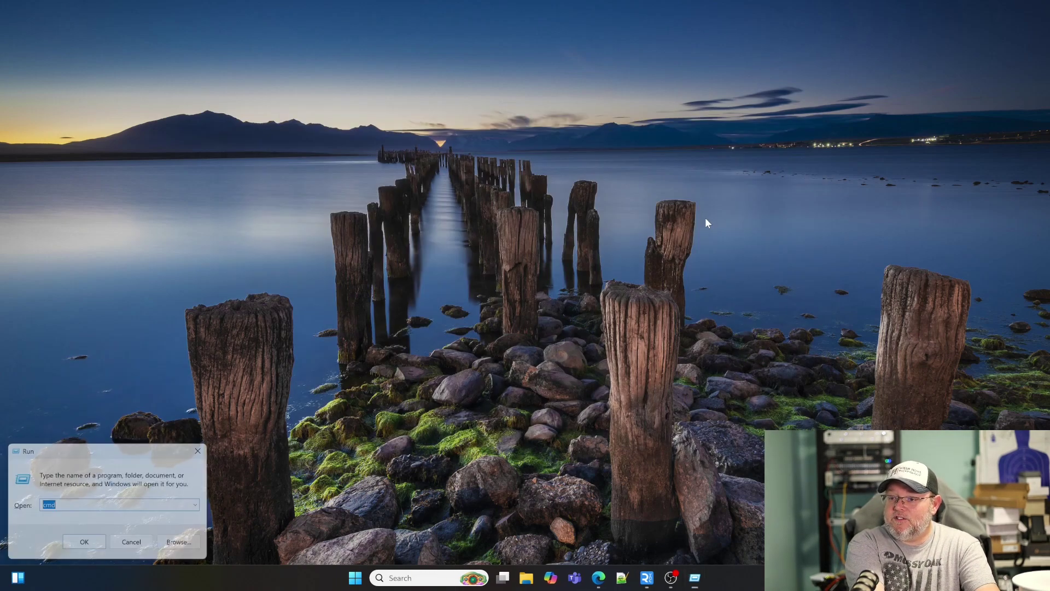
key("Return")
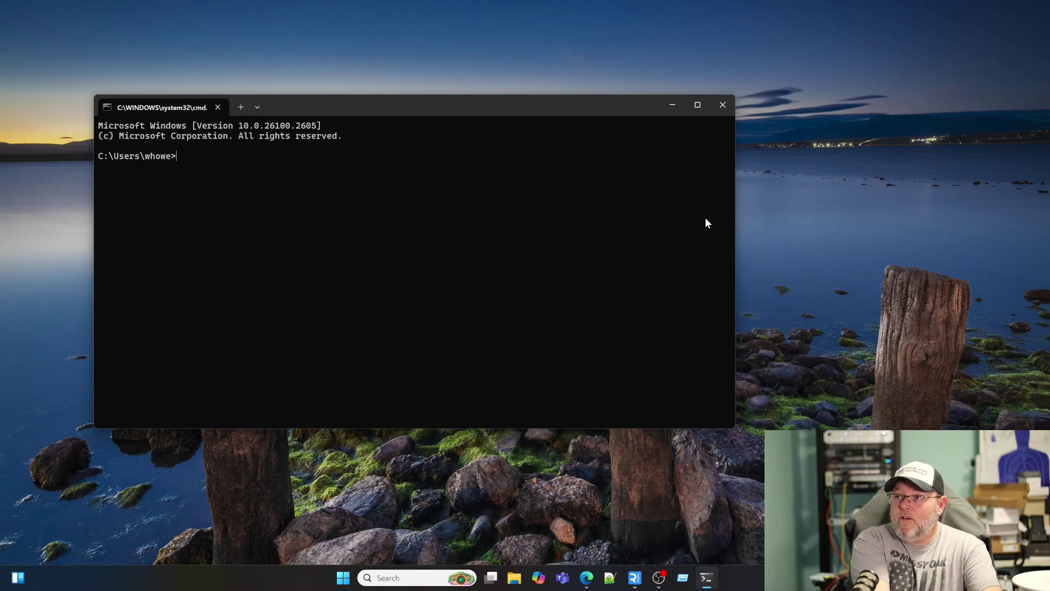
type("exit")
key("Return")
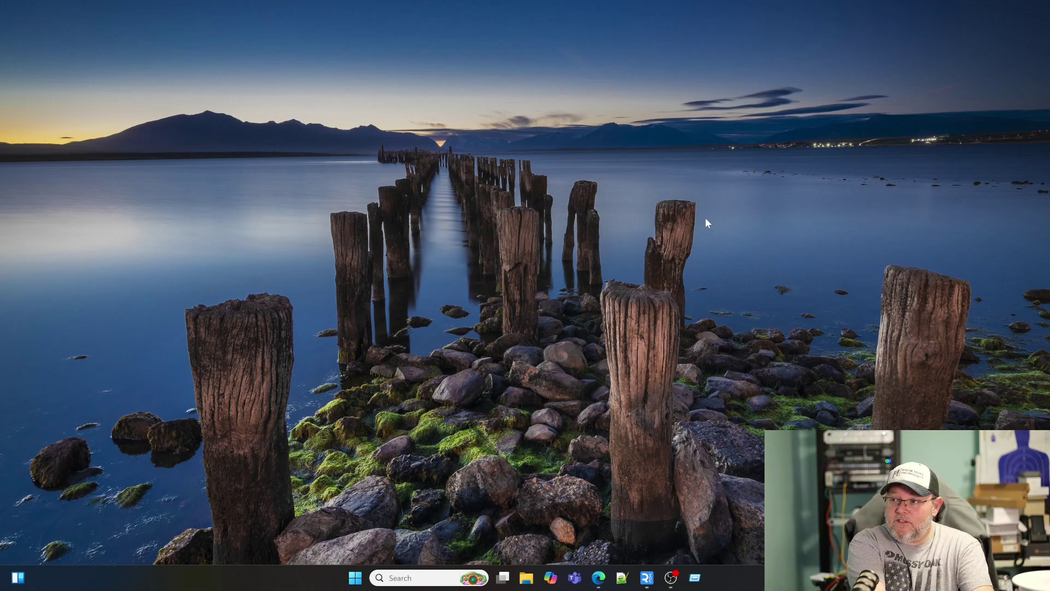
key("super+r")
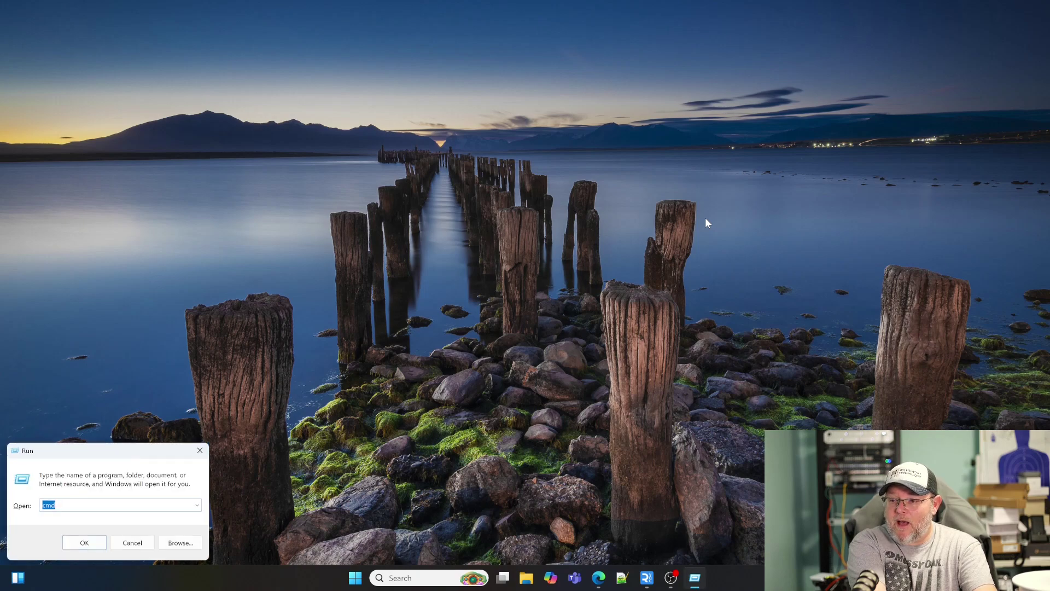
type("mstsc")
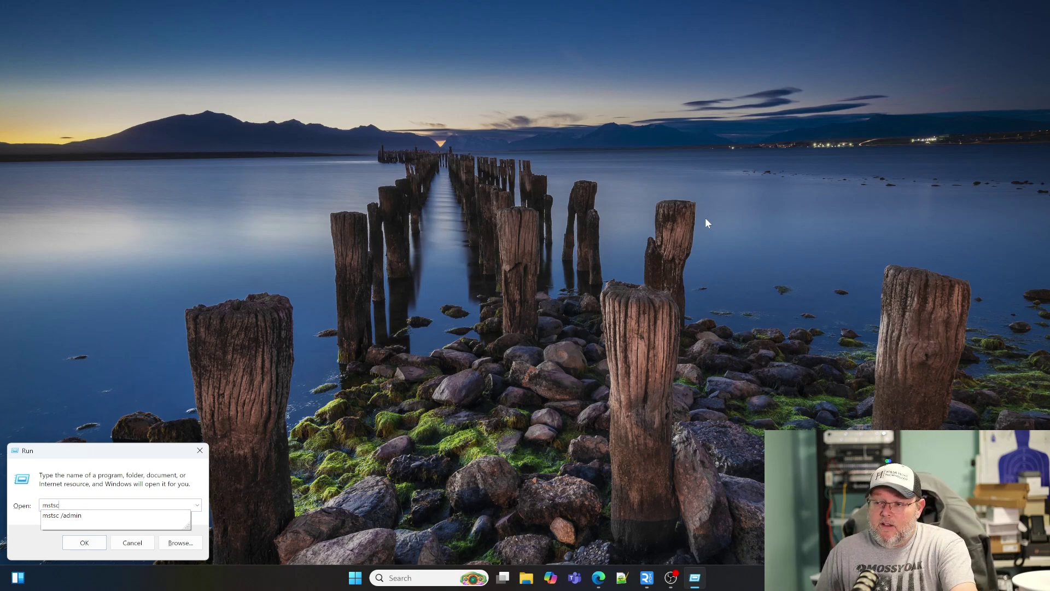
key("Down")
key("Return")
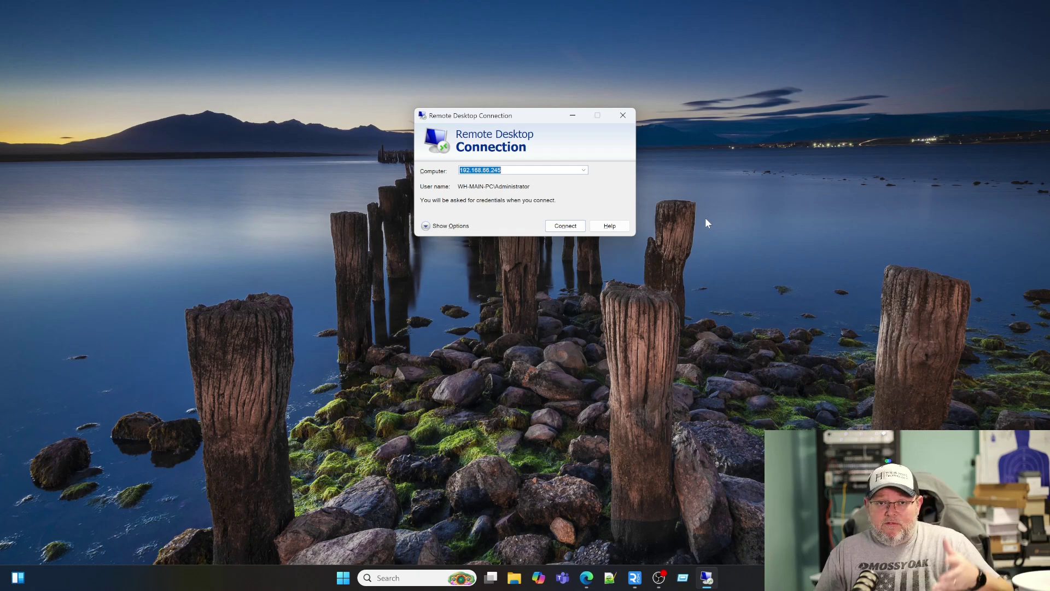
left_click(622, 115)
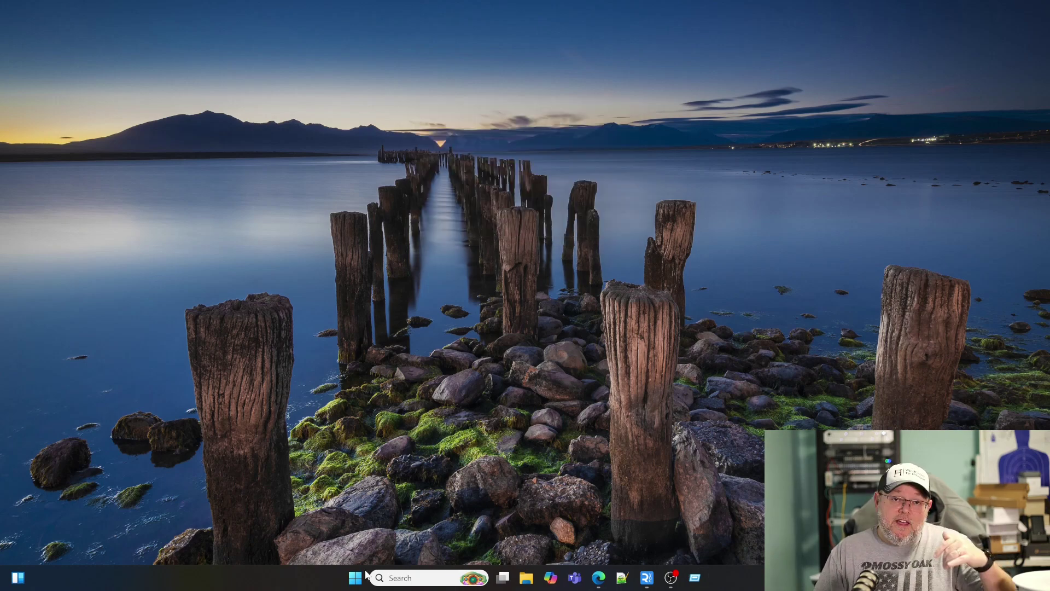